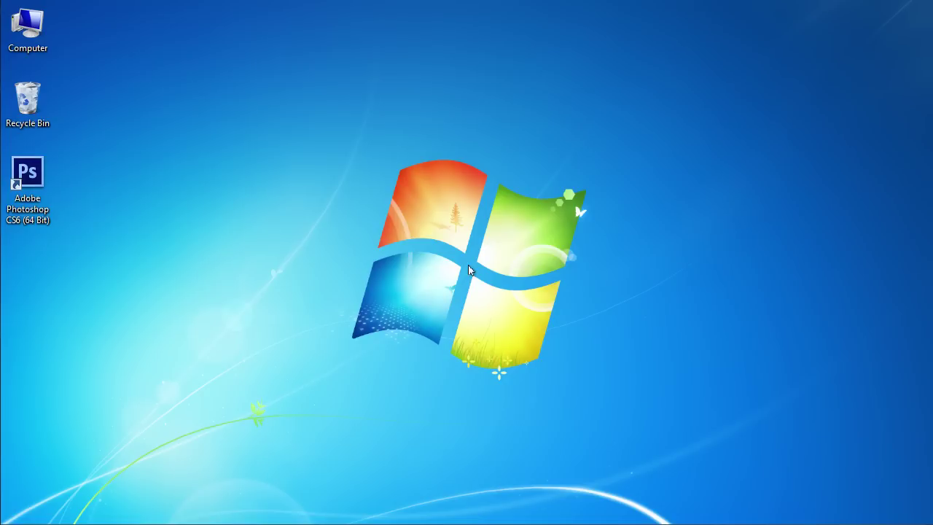
Launch Adobe Photoshop CS6 (64 Bit) from its desktop shortcut.
double_click(46, 181)
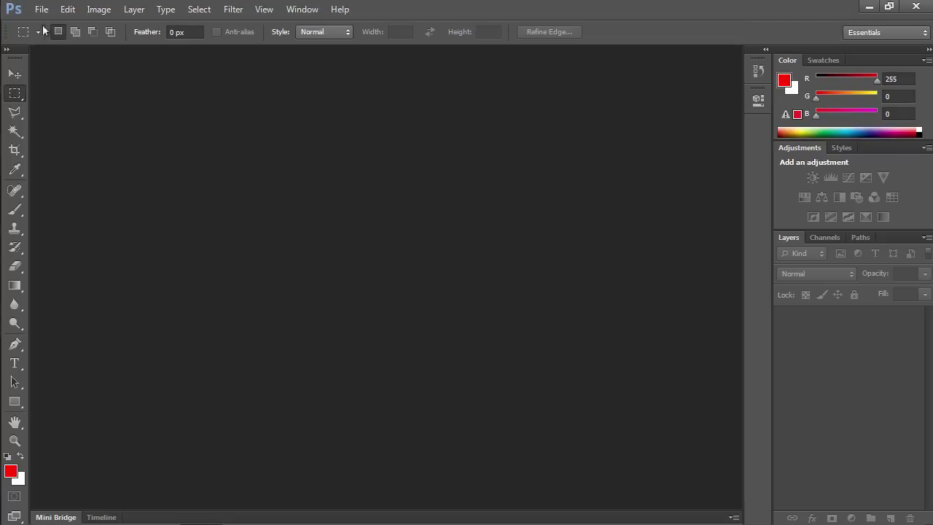
Open the 'wall' brick graffiti photo from My Pictures.
left_click(42, 12)
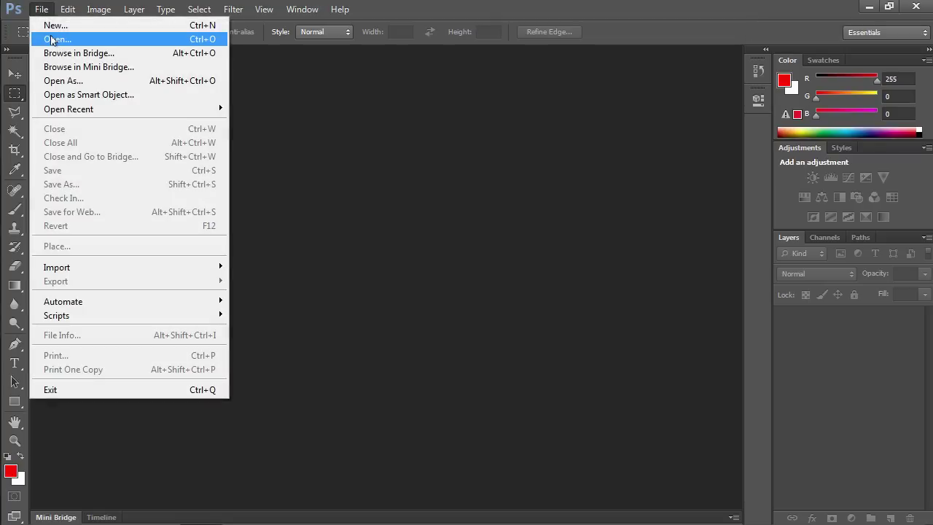
left_click(52, 40)
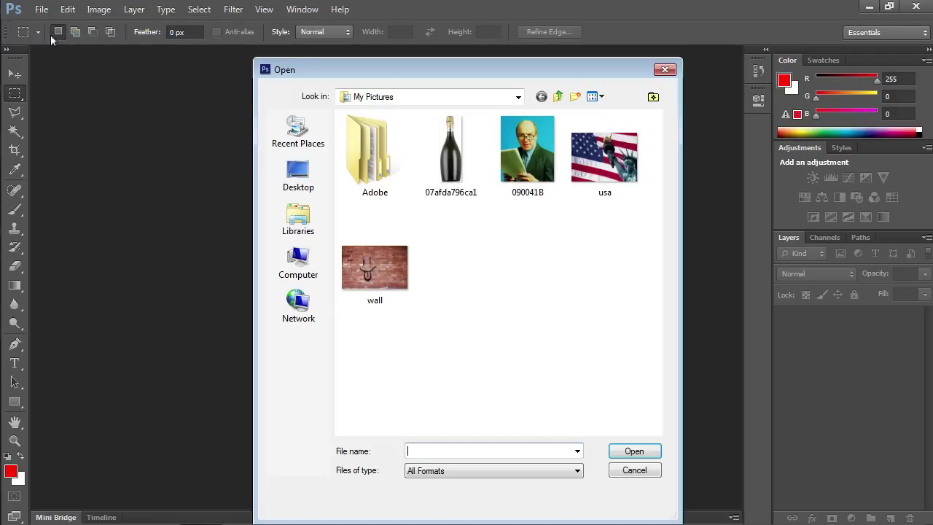
left_click(363, 266)
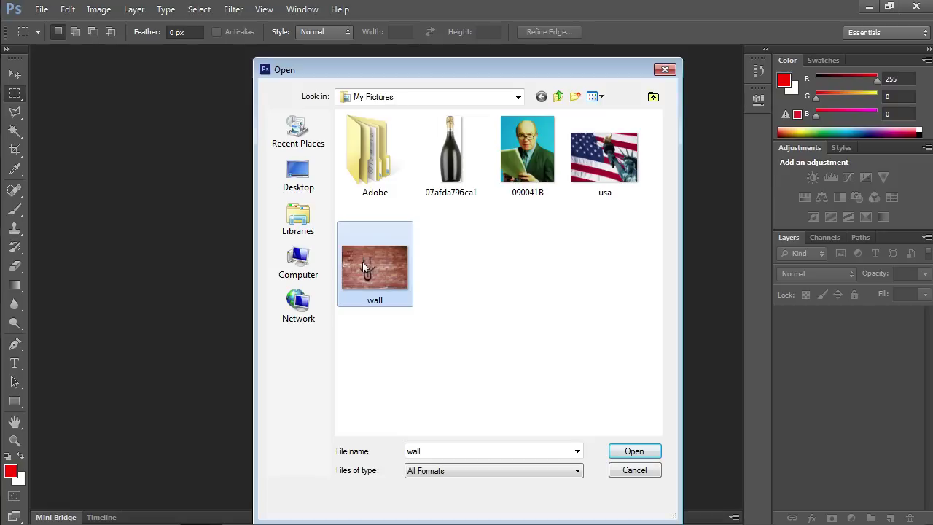
left_click(631, 451)
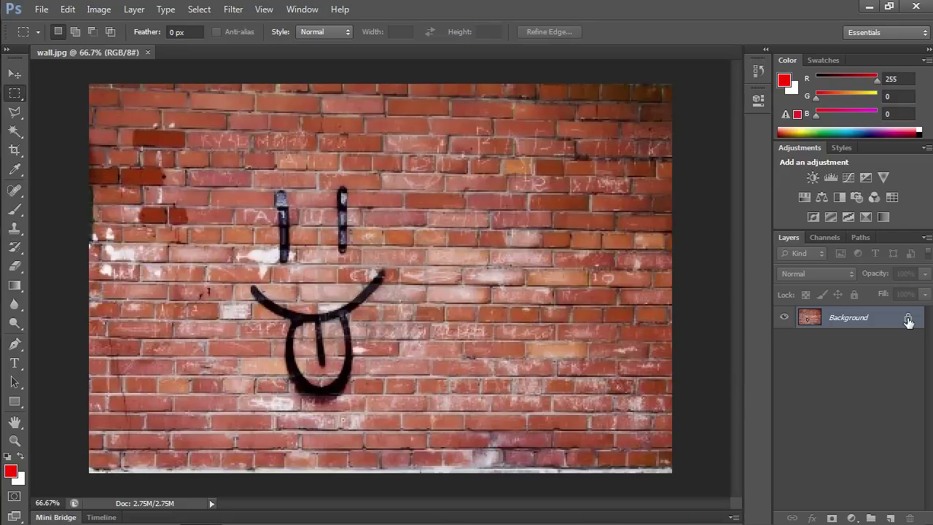
Unlock the Background layer, converting it into Layer 0.
left_click(908, 319)
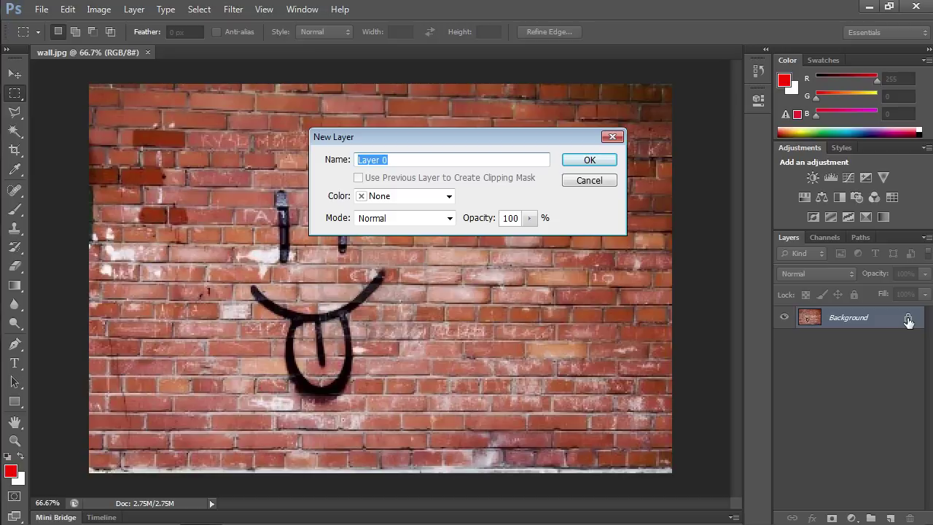
left_click(590, 160)
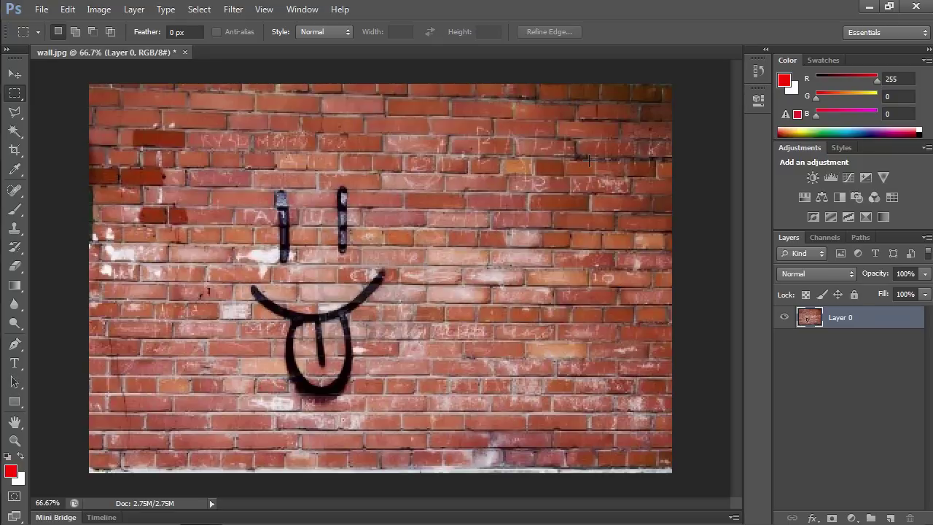
Set the Clone Stamp brush to 59 px and 3% hardness, sampling bricks above the face.
left_click(16, 232)
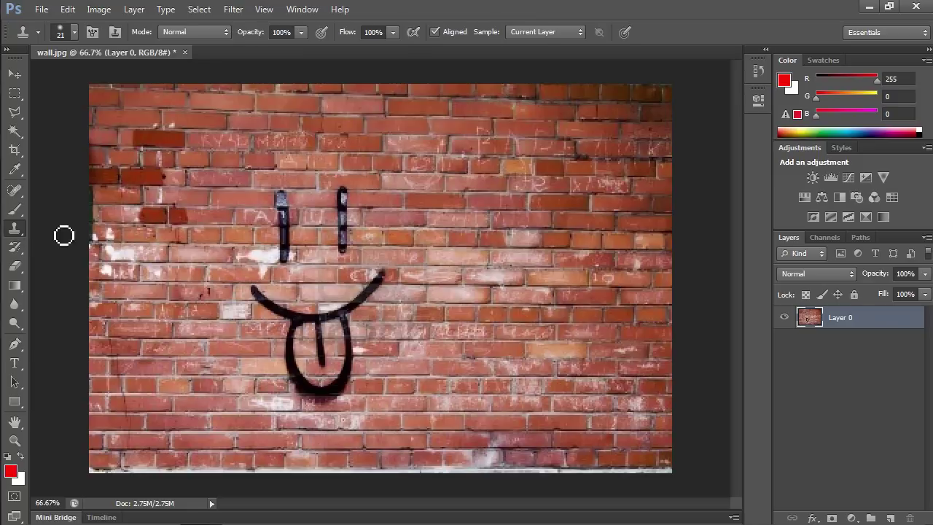
left_click(74, 32)
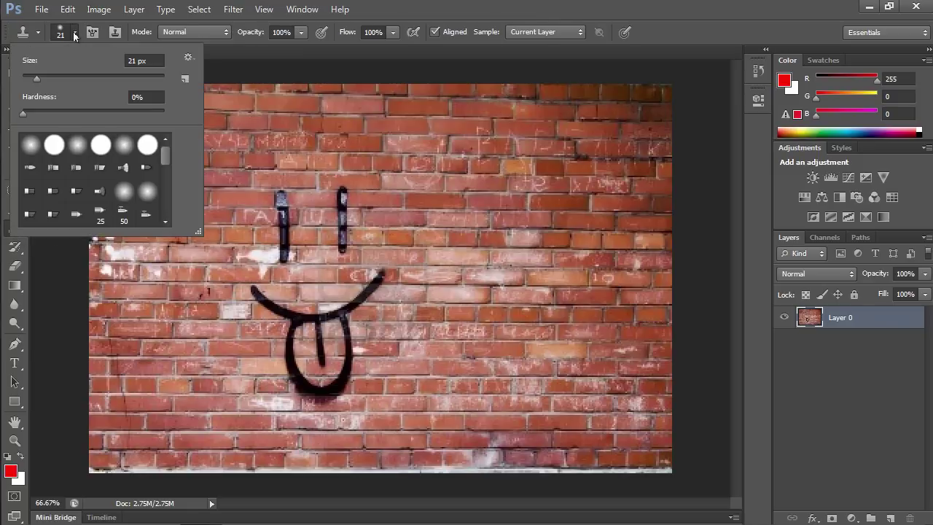
left_click_drag(37, 79, 63, 78)
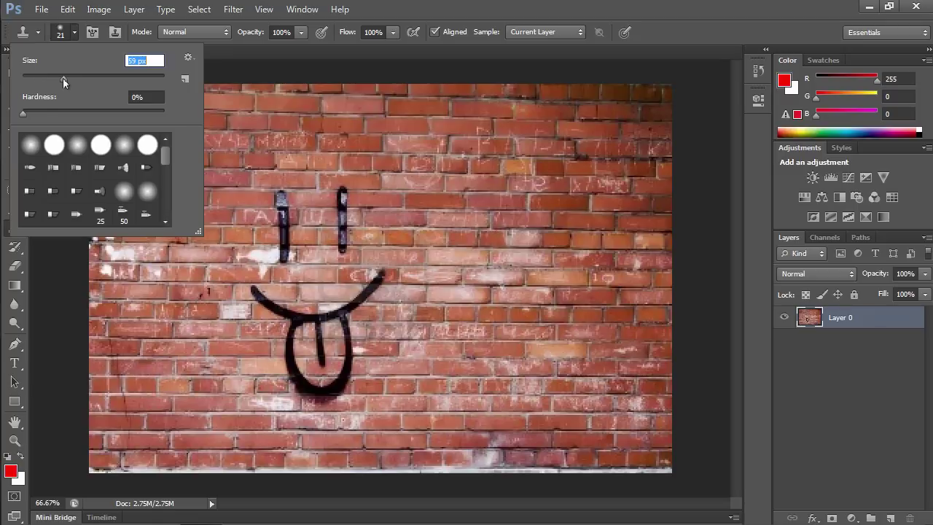
left_click_drag(22, 114, 26, 114)
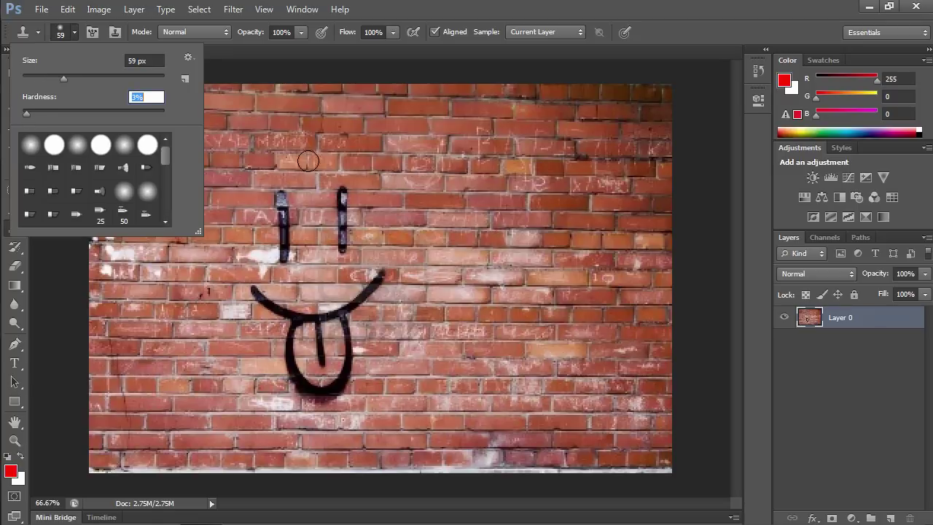
left_click(443, 164, "alt")
Clone brick texture over both graffiti eye strokes, leaving only short stubs.
left_click(444, 164, "alt")
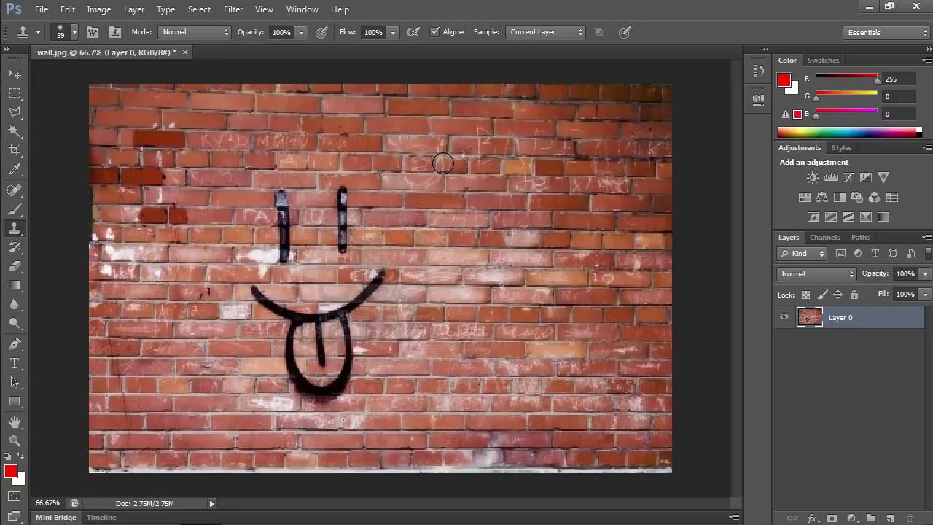
mouse_move(349, 196)
left_mouse_down()
mouse_move(323, 195)
mouse_move(350, 224)
left_mouse_up()
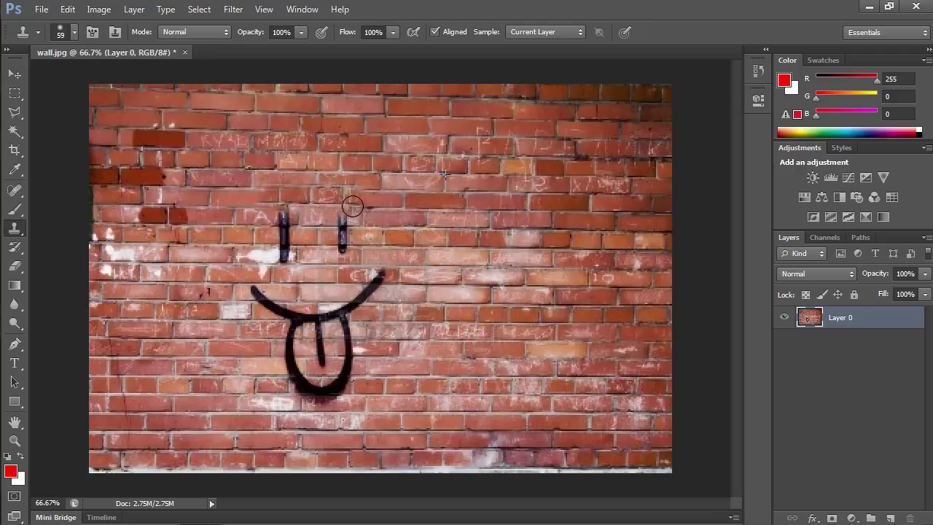
left_click(424, 238, "alt")
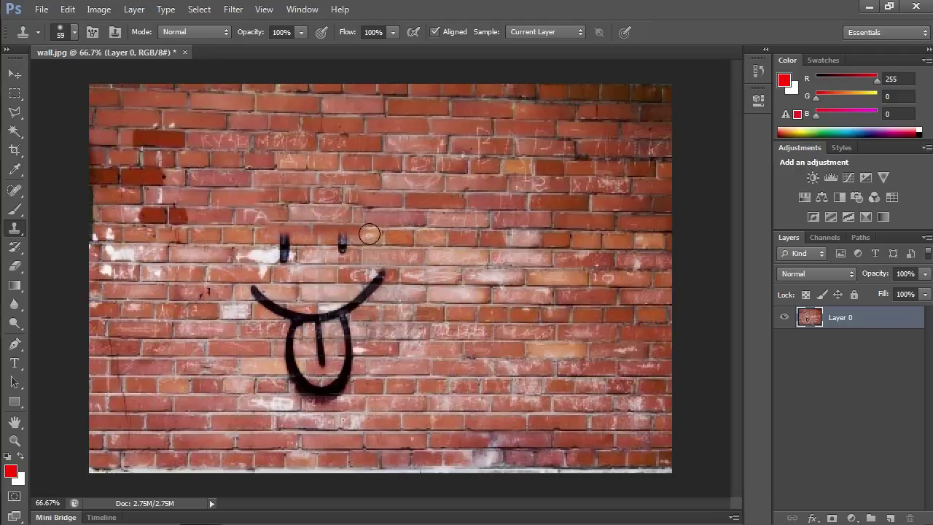